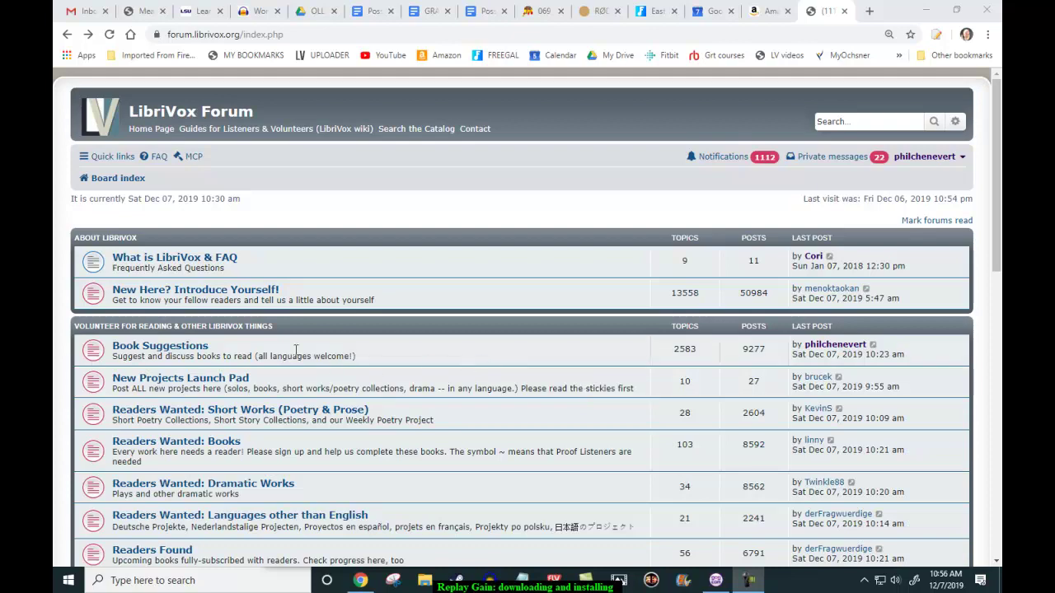
# Open the LibriVox wiki from the 'Guides for Listeners & Volunteers' link.
pyautogui.scroll(-2, 194, 267)
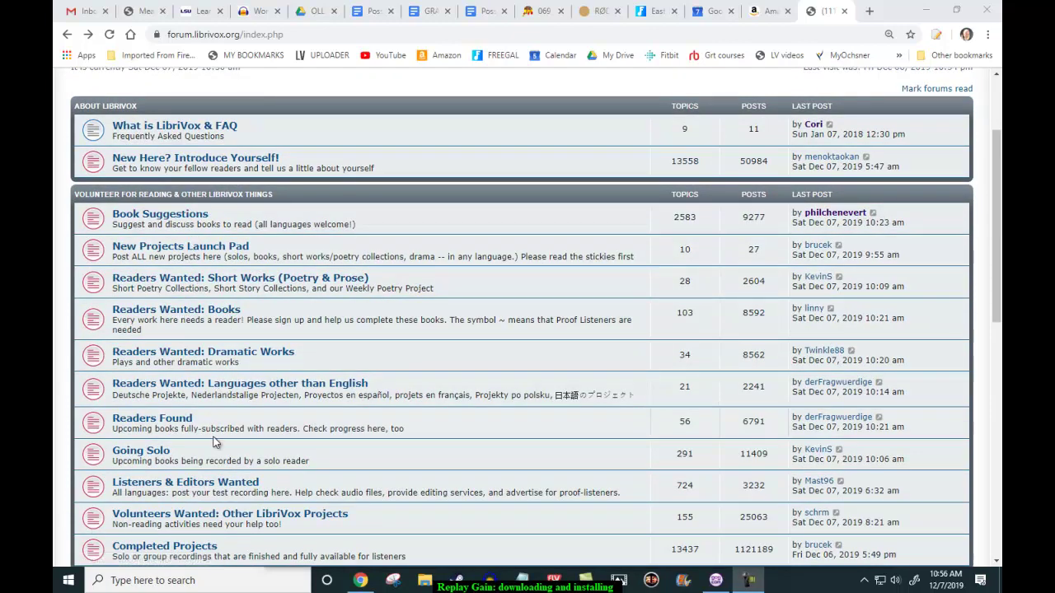
pyautogui.scroll(2, 216, 408)
pyautogui.scroll(-2, 213, 404)
pyautogui.scroll(2, 170, 479)
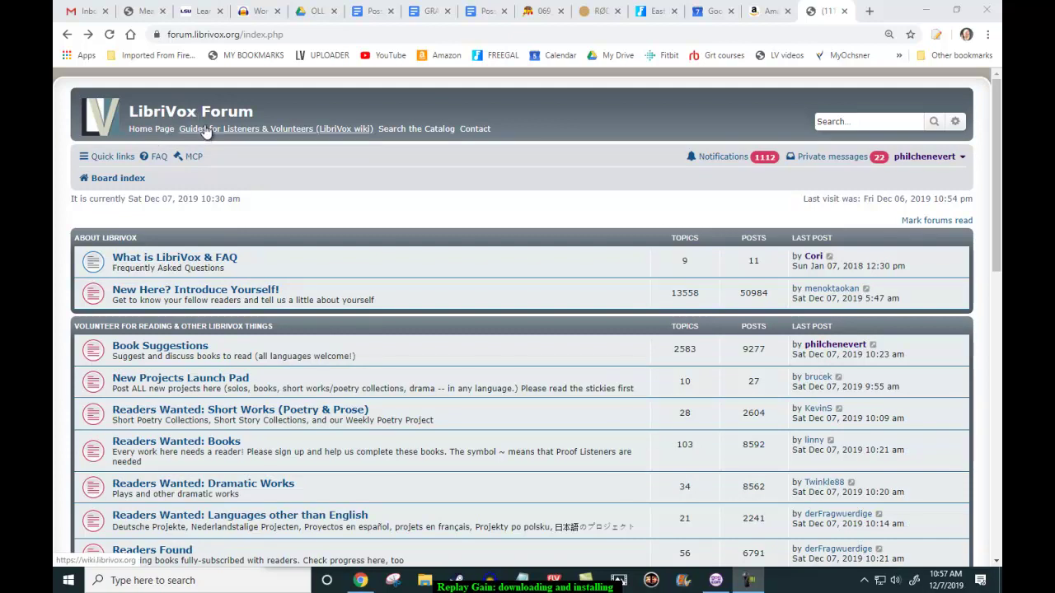
pyautogui.click(346, 130)
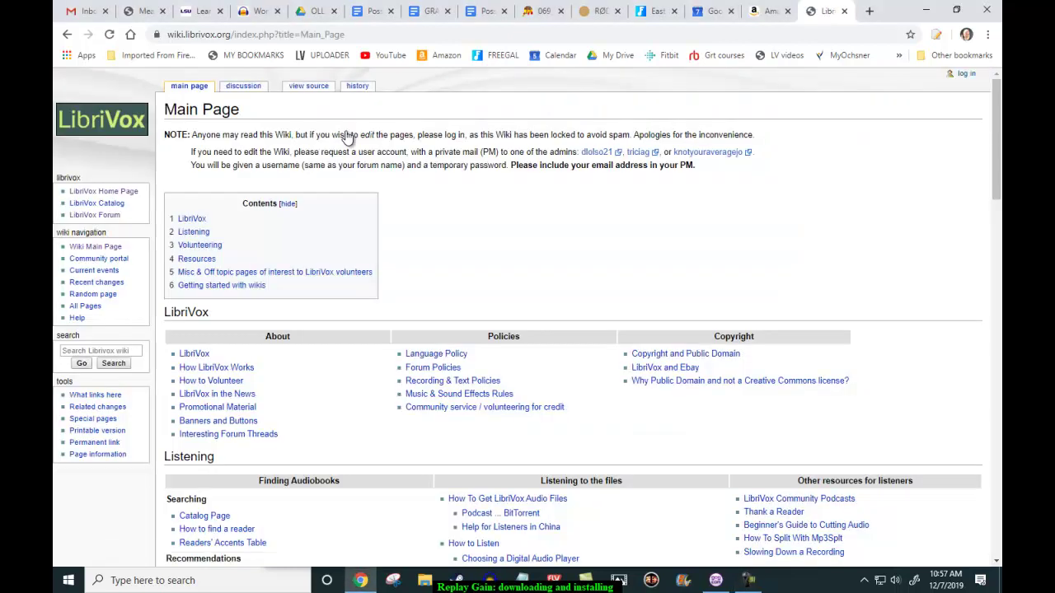
# Search the wiki for 'replay' and open the ReplayGain article.
pyautogui.click(126, 351)
pyautogui.write('r')
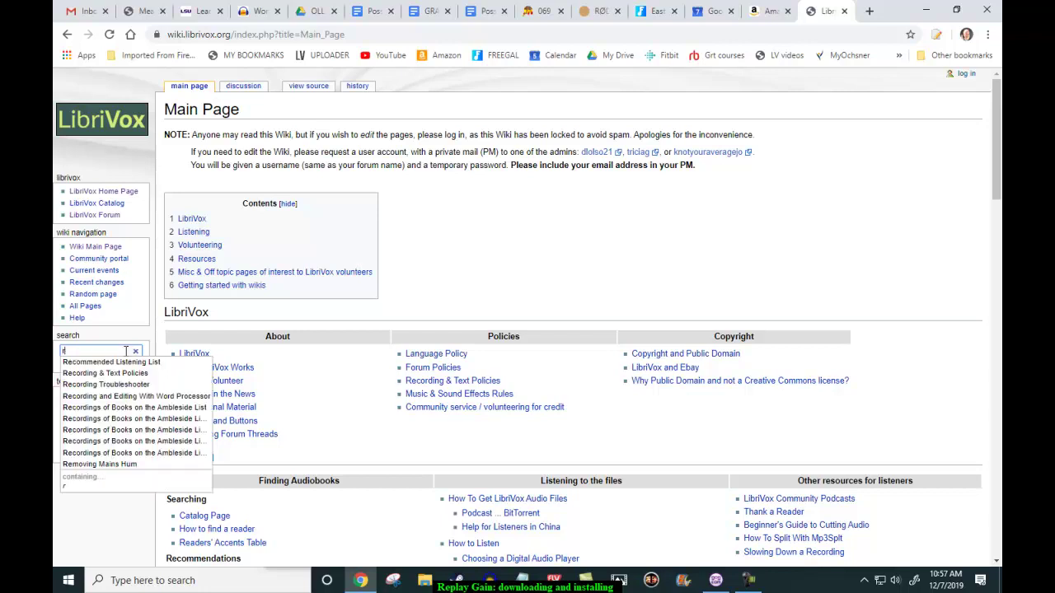
pyautogui.write('eplay')
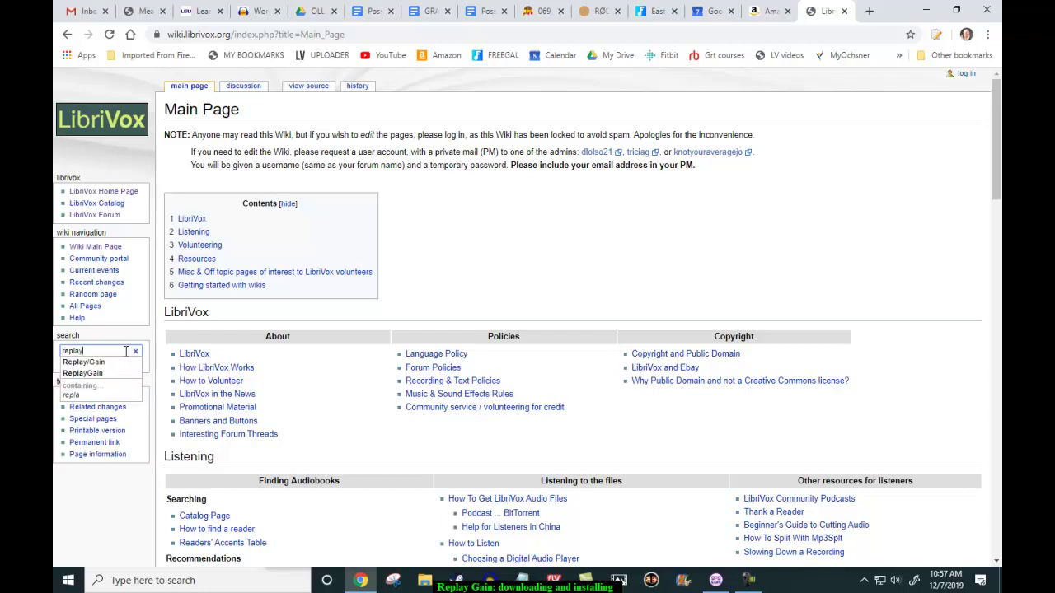
pyautogui.click(79, 378)
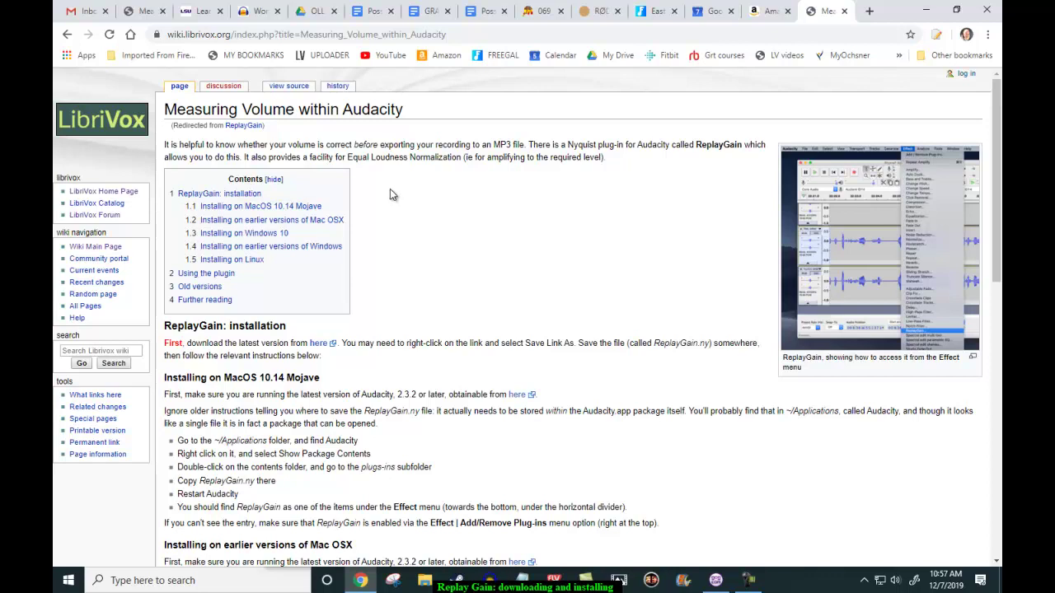
# Save ReplayGain.ny from the wiki's 'here' link into Downloads, dismissing the no-associated-app error.
pyautogui.scroll(-2, 394, 231)
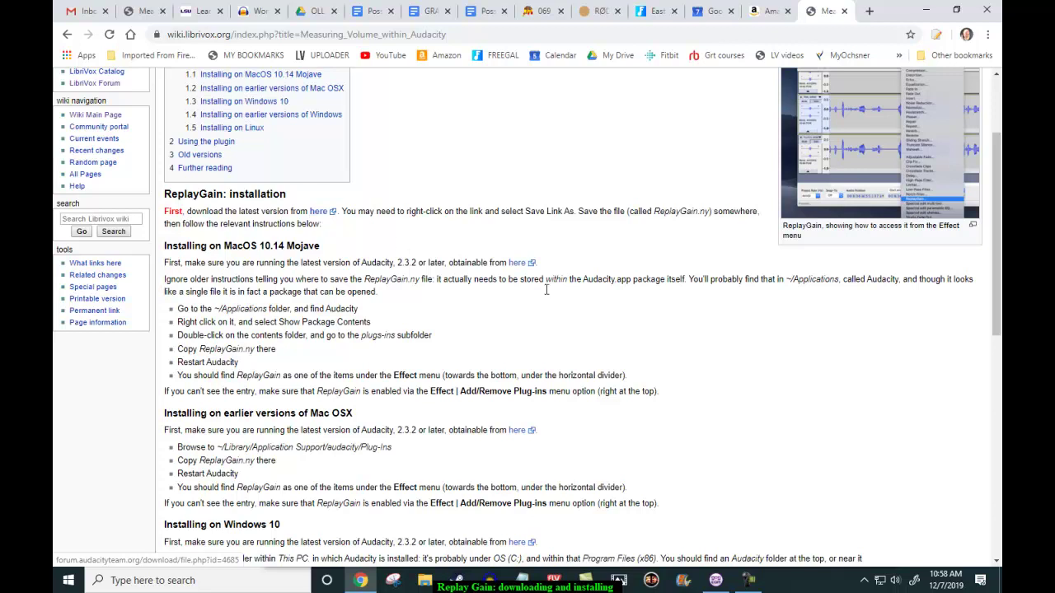
pyautogui.click(749, 582)
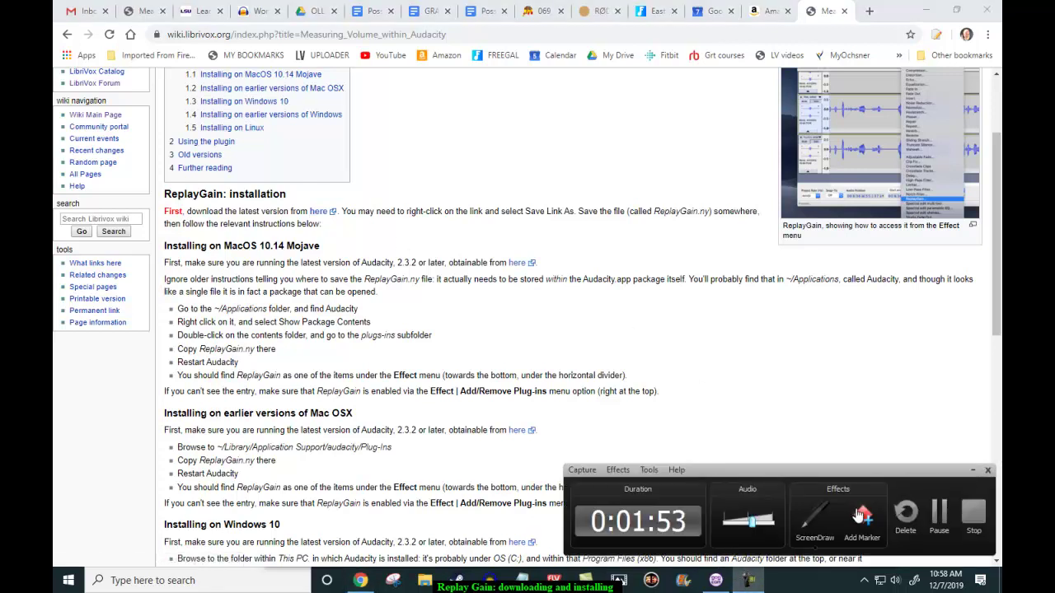
pyautogui.click(940, 515)
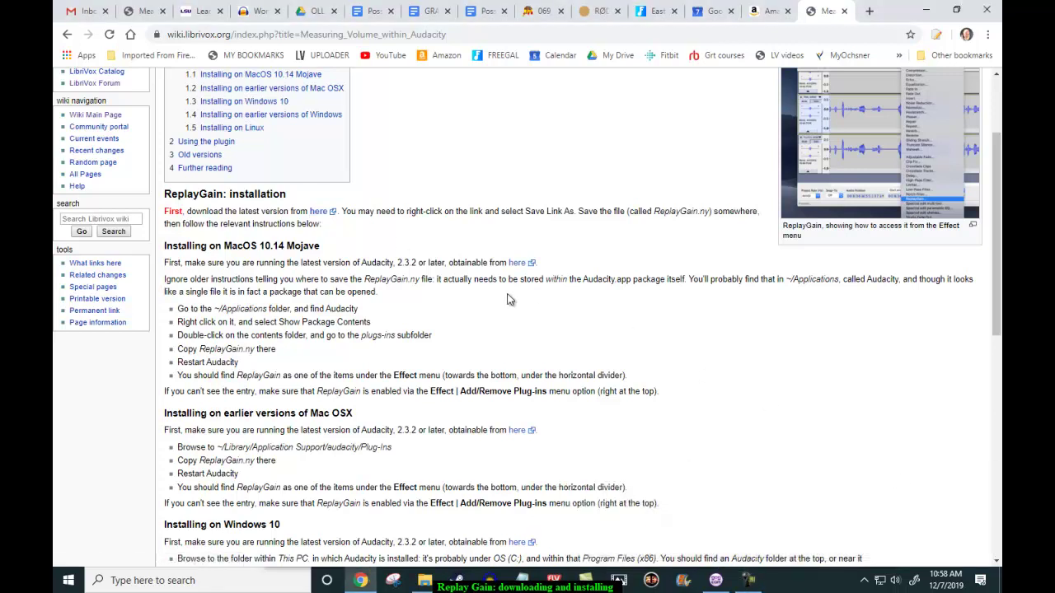
pyautogui.rightClick(318, 218)
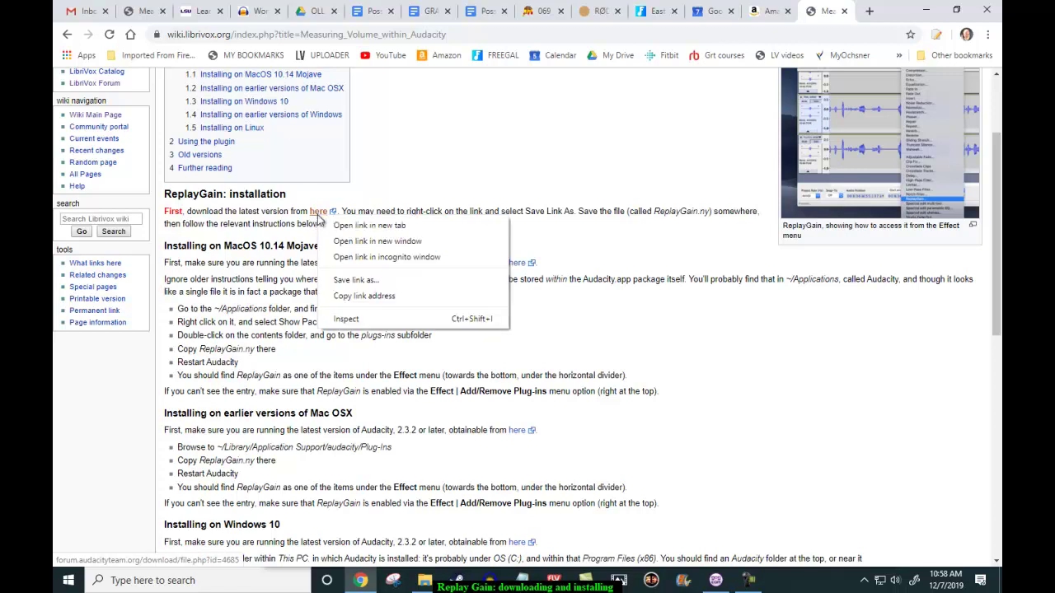
pyautogui.click(394, 281)
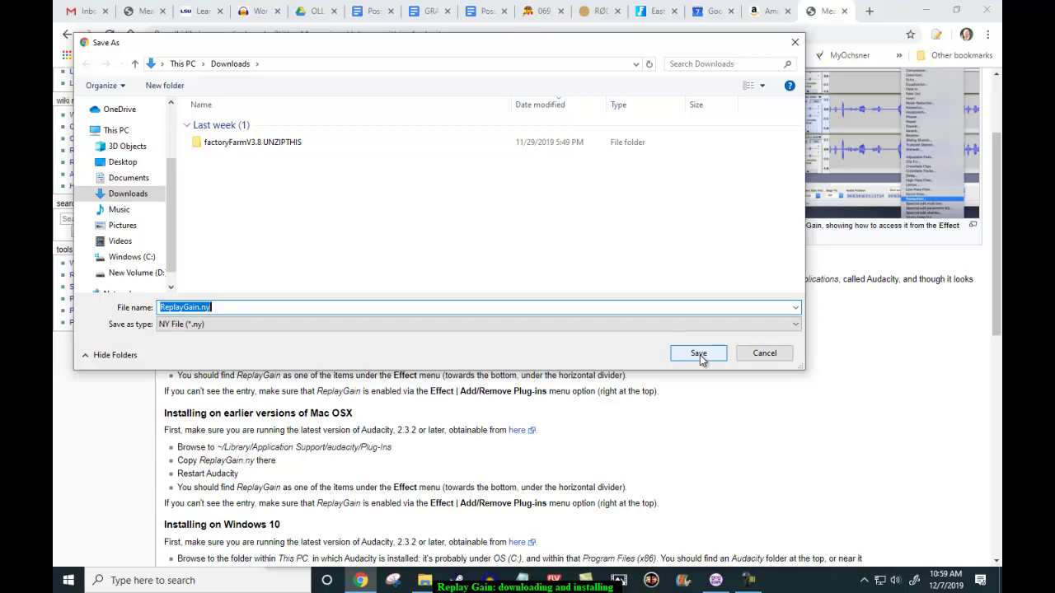
pyautogui.click(698, 355)
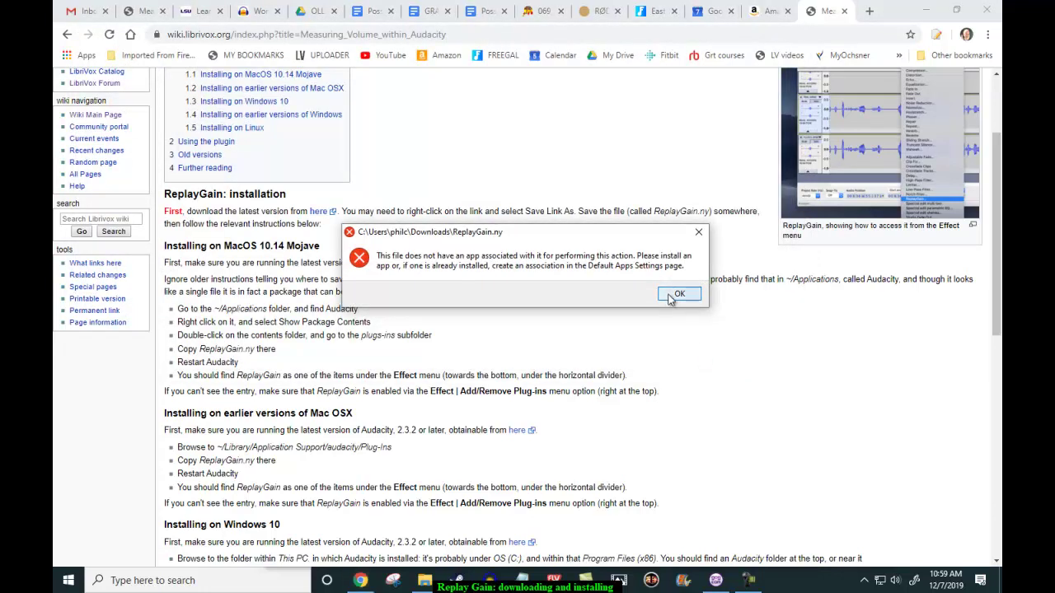
pyautogui.click(676, 294)
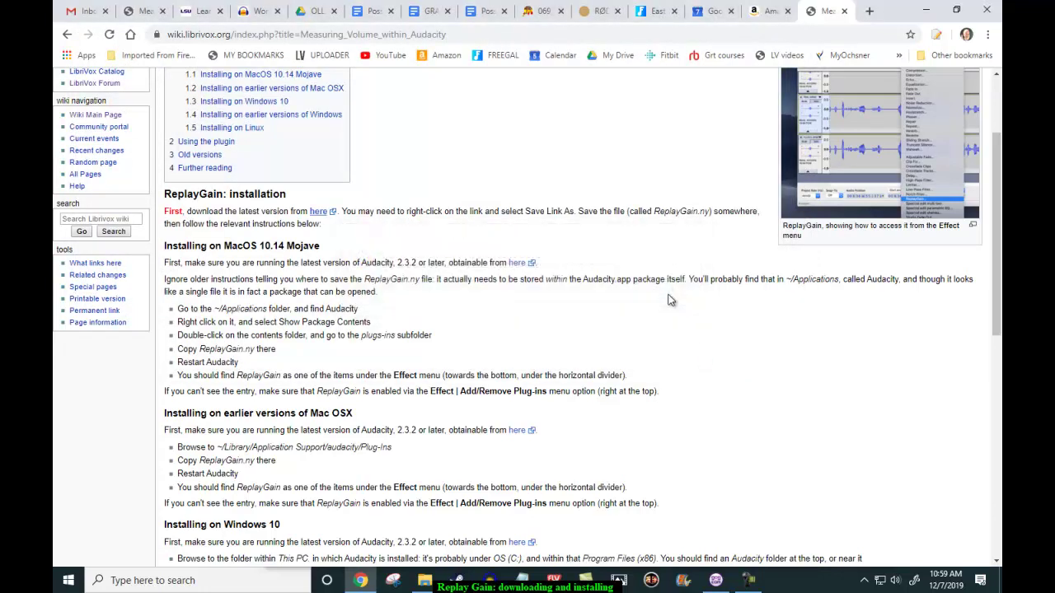
# Copy ReplayGain.ny from the Downloads folder in File Explorer.
pyautogui.click(424, 582)
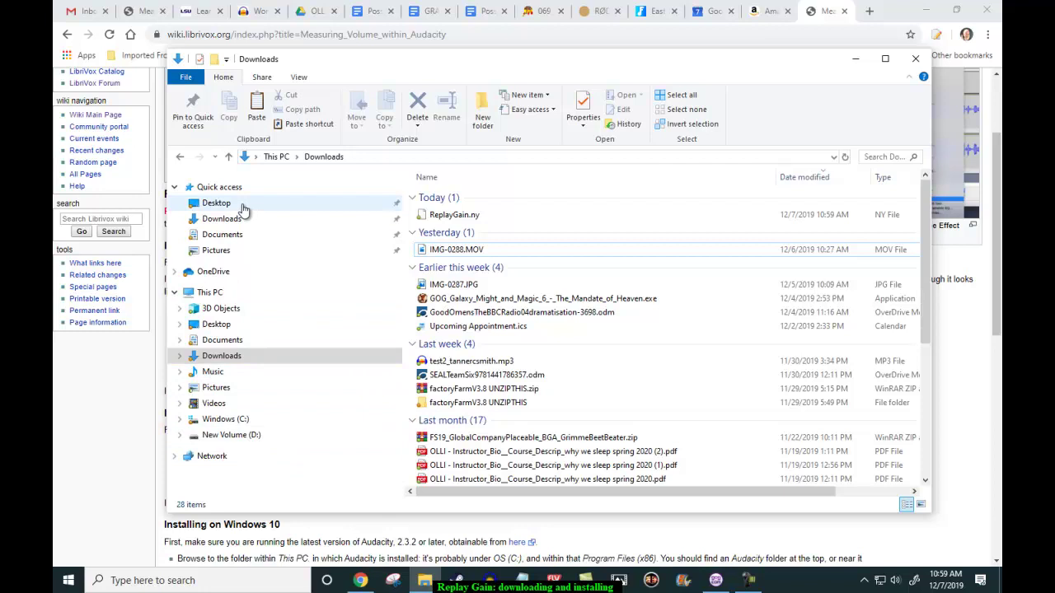
pyautogui.click(209, 357)
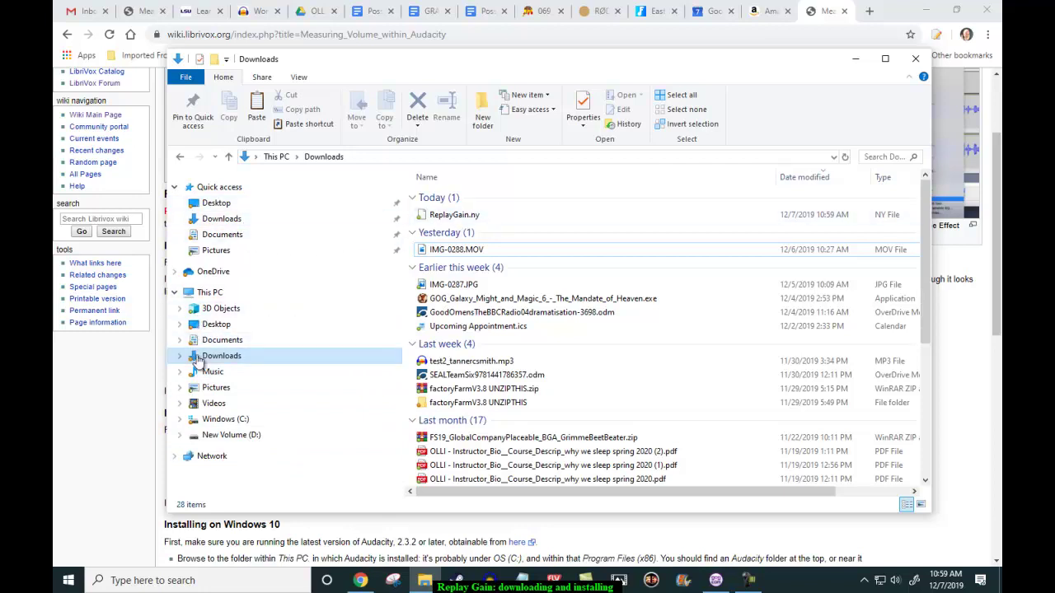
pyautogui.rightClick(466, 215)
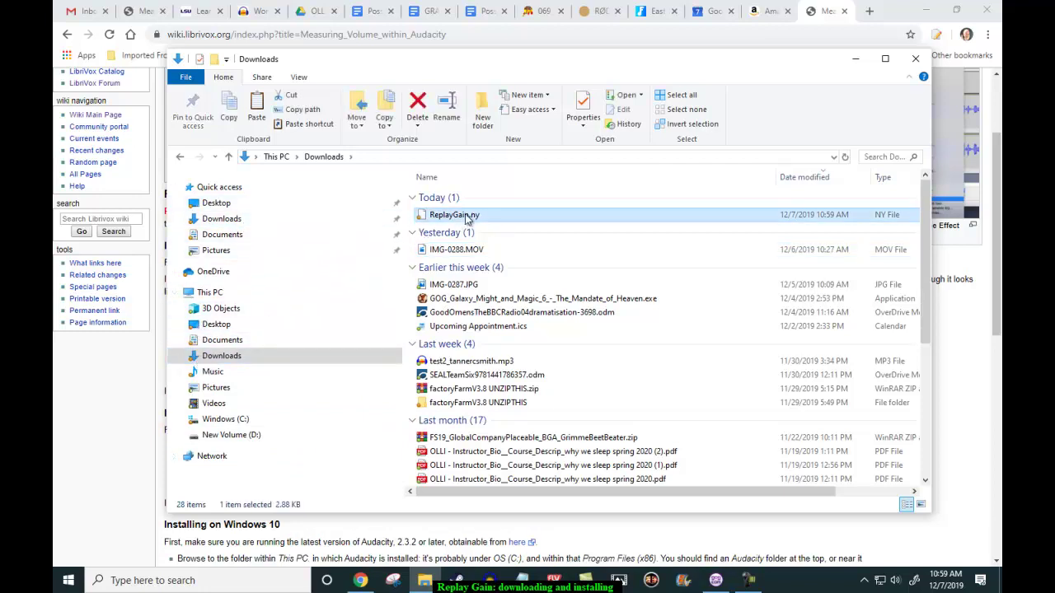
pyautogui.click(514, 427)
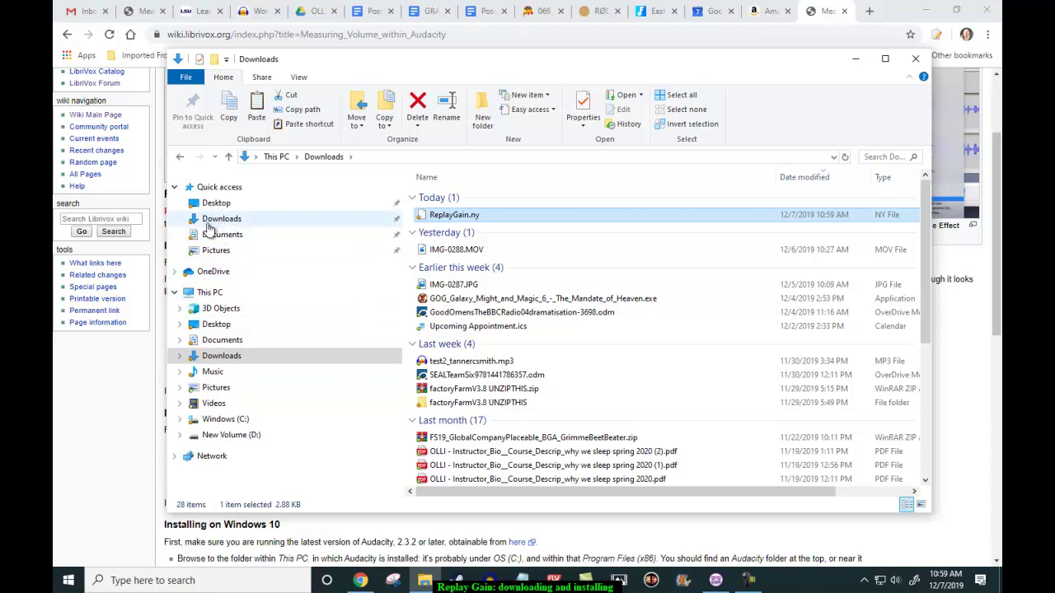
# Browse to Windows (C:) > Program Files (x86) > Audacity.
pyautogui.click(215, 419)
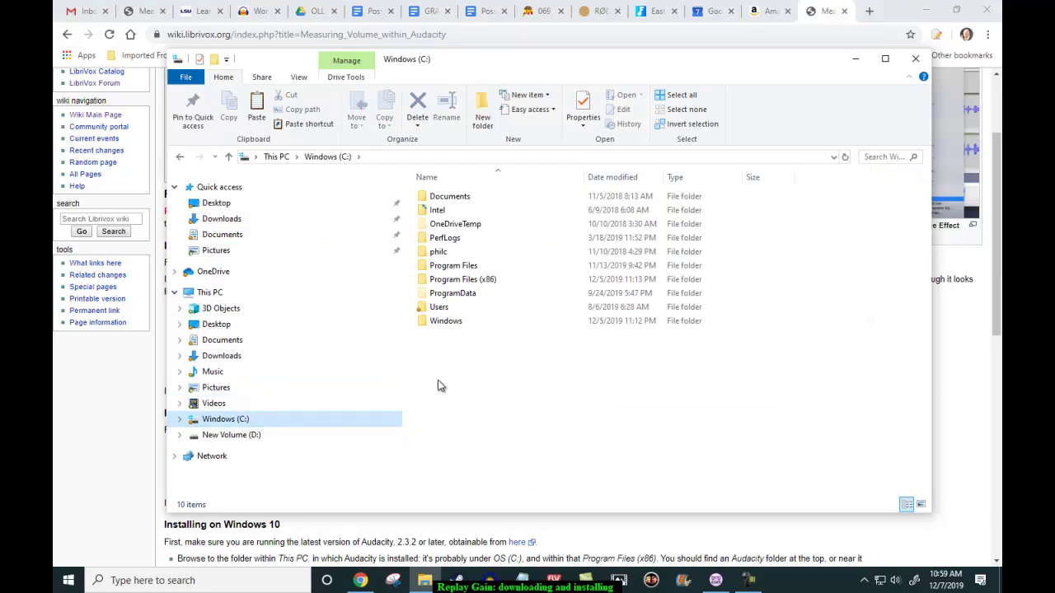
pyautogui.doubleClick(467, 280)
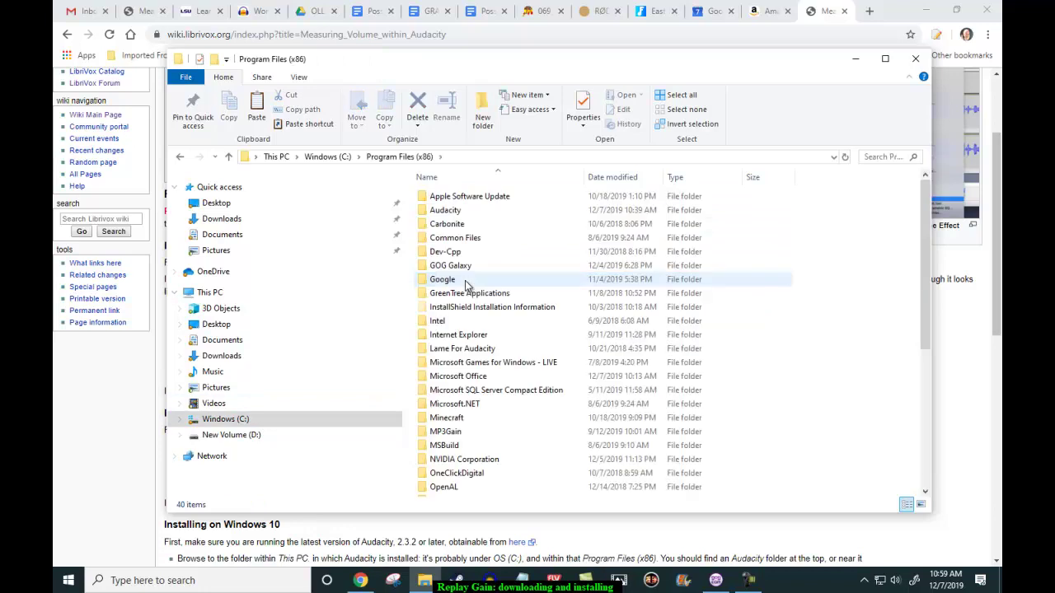
pyautogui.click(439, 213)
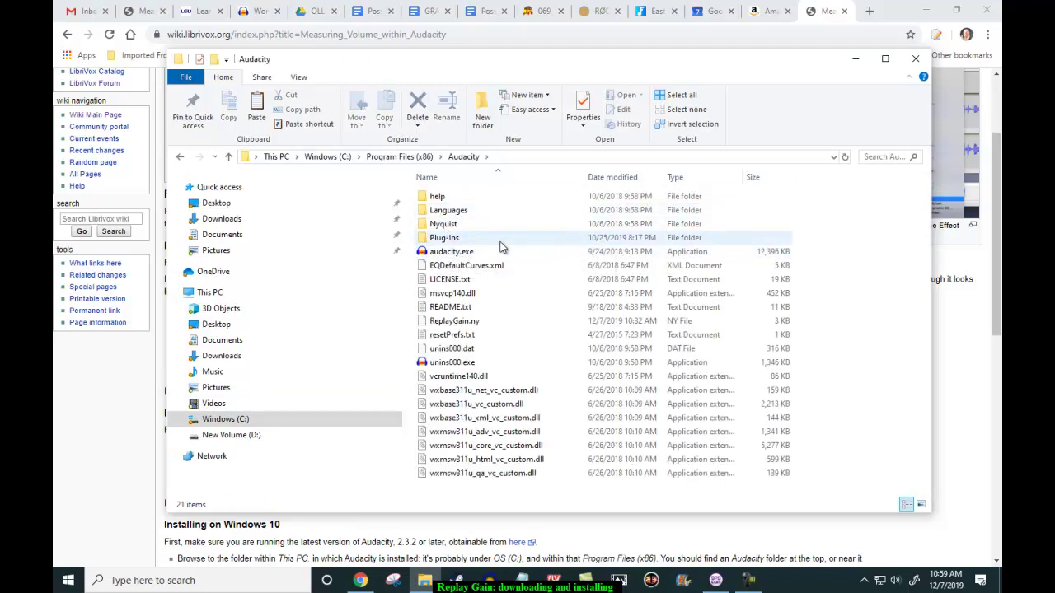
# Paste ReplayGain.ny into Plug-Ins, replacing the old copy with admin permission, then launch Audacity.
pyautogui.rightClick(435, 239)
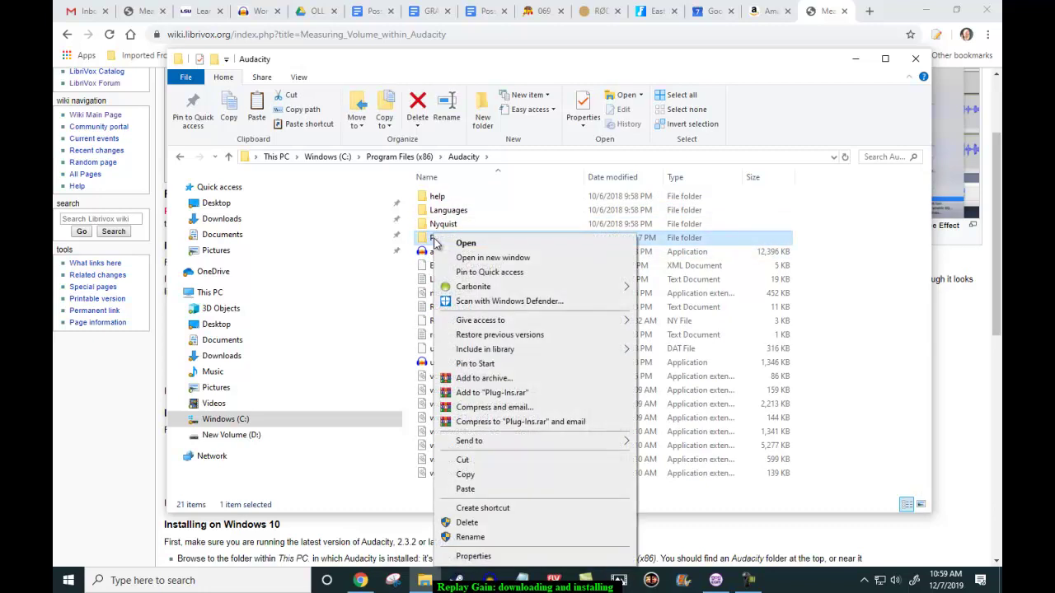
pyautogui.click(467, 489)
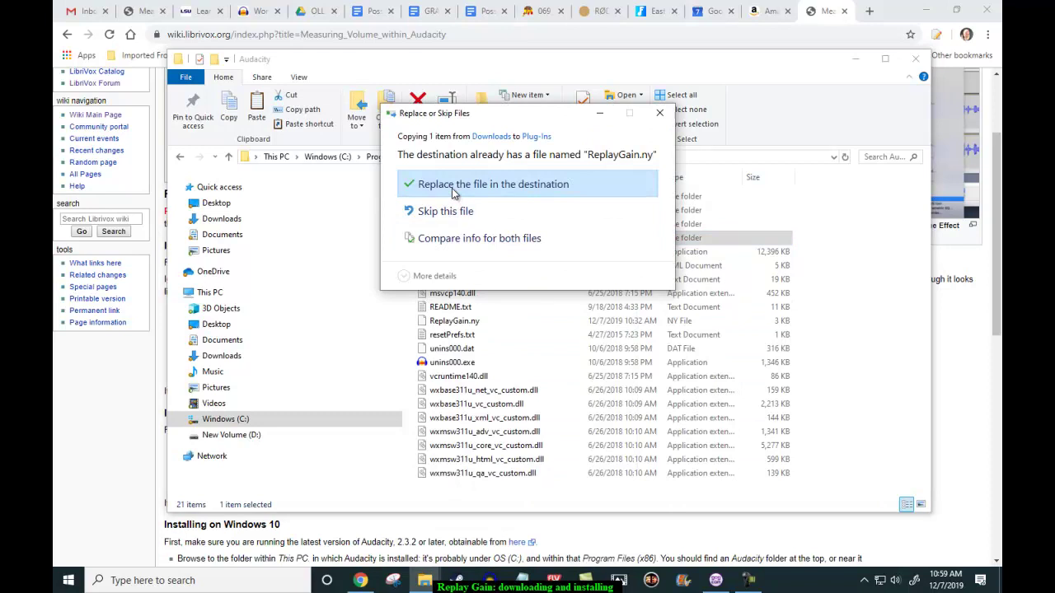
pyautogui.click(451, 188)
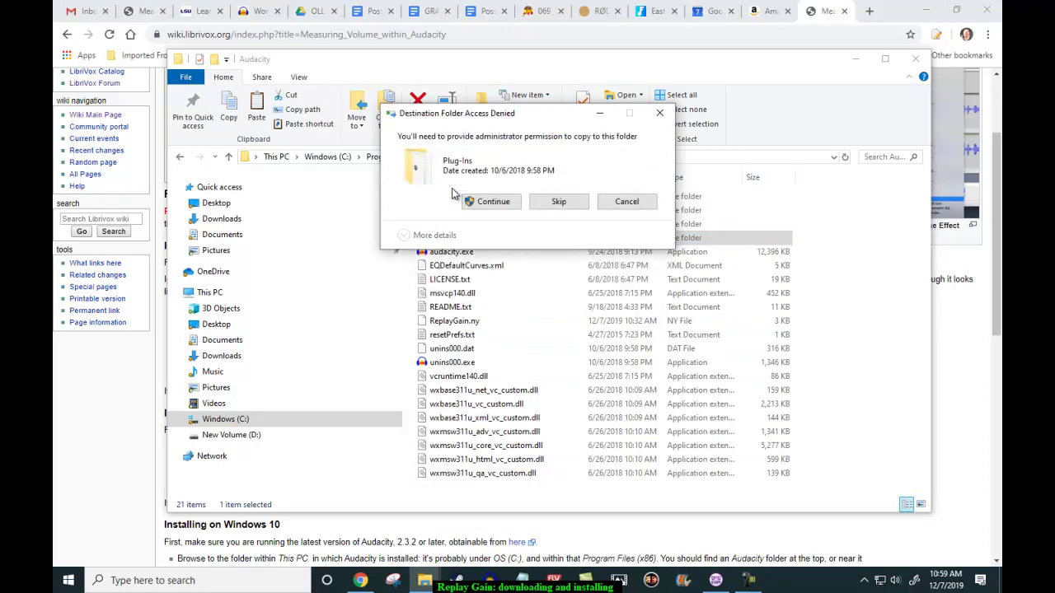
pyautogui.click(468, 203)
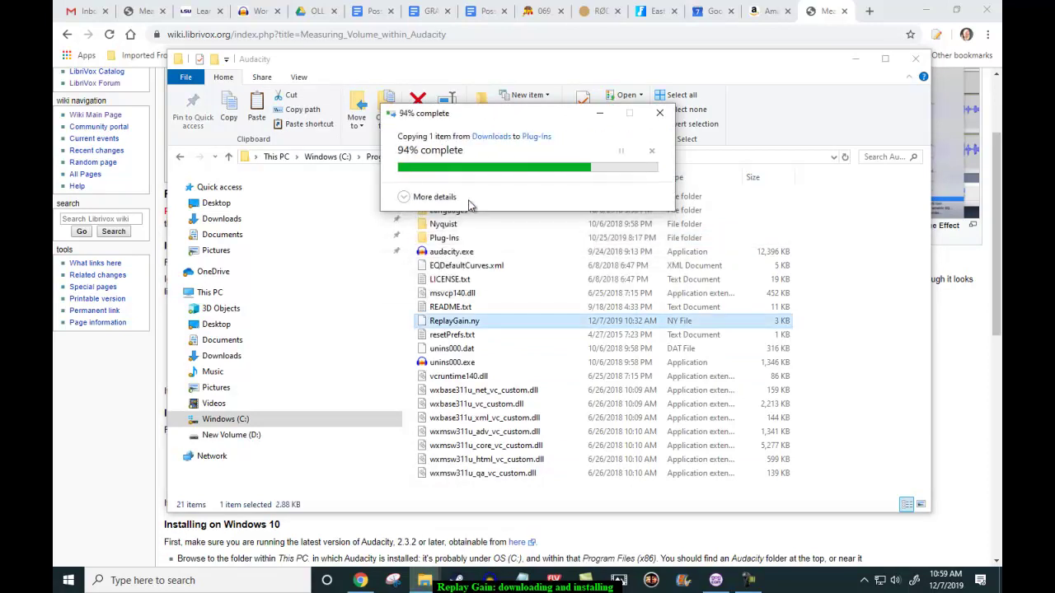
pyautogui.click(856, 61)
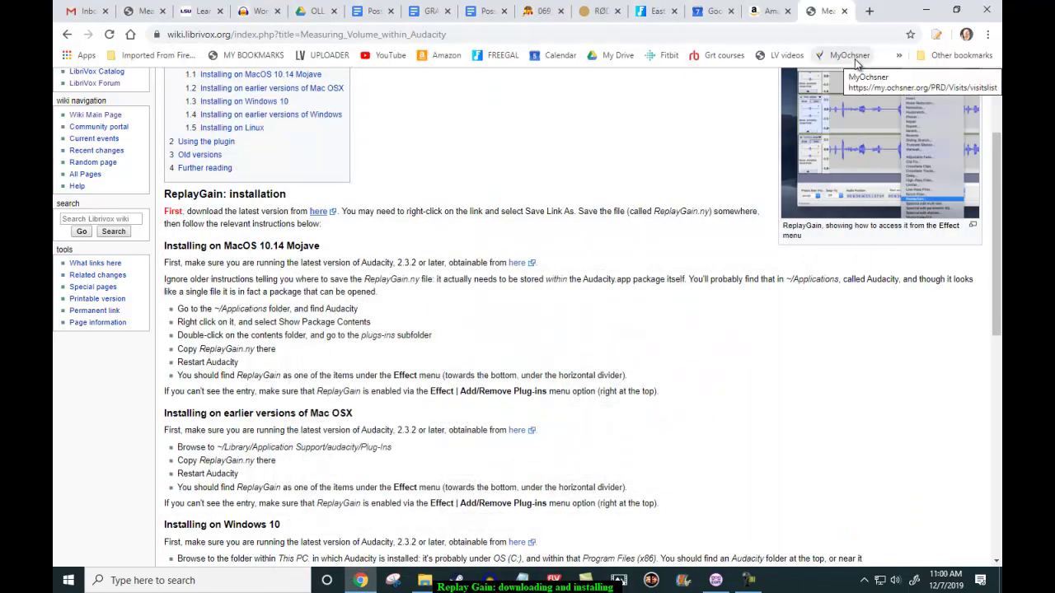
pyautogui.click(488, 580)
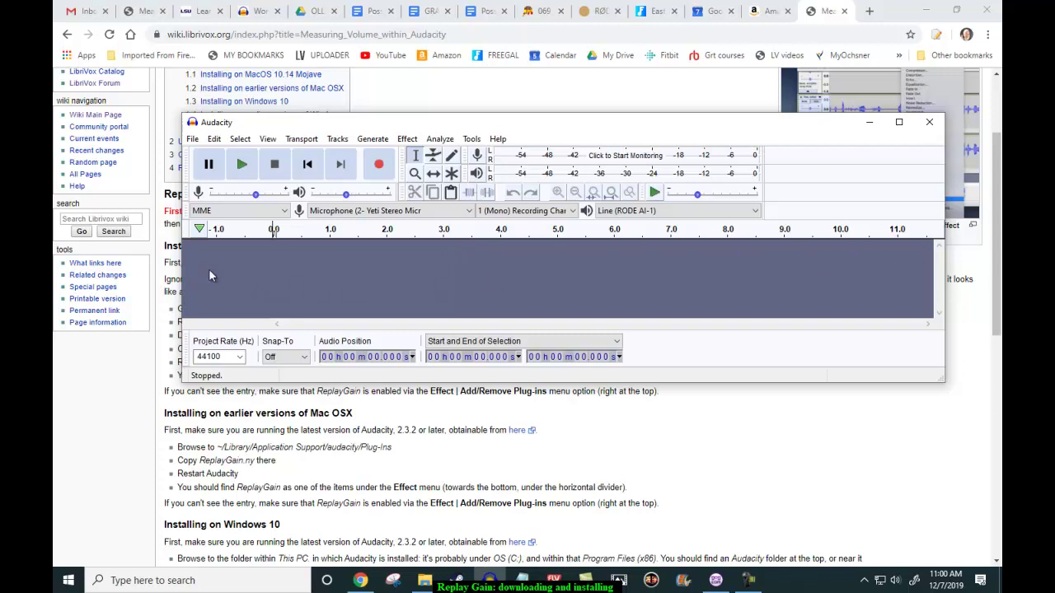
# Record two voice takes into one mono track, about 17 seconds in total.
pyautogui.click(379, 166)
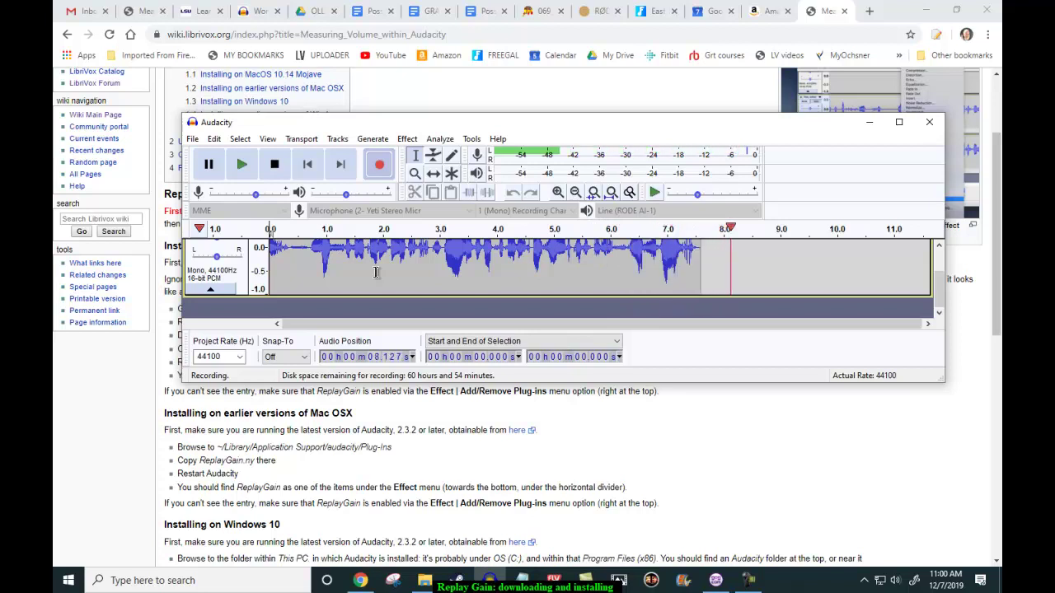
pyautogui.press('space')
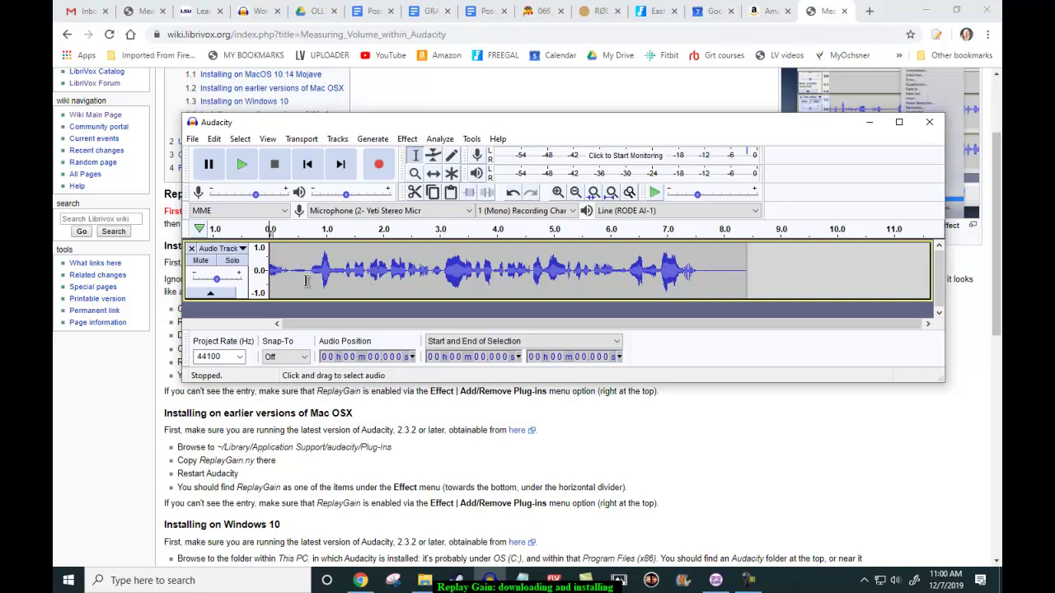
pyautogui.click(379, 168)
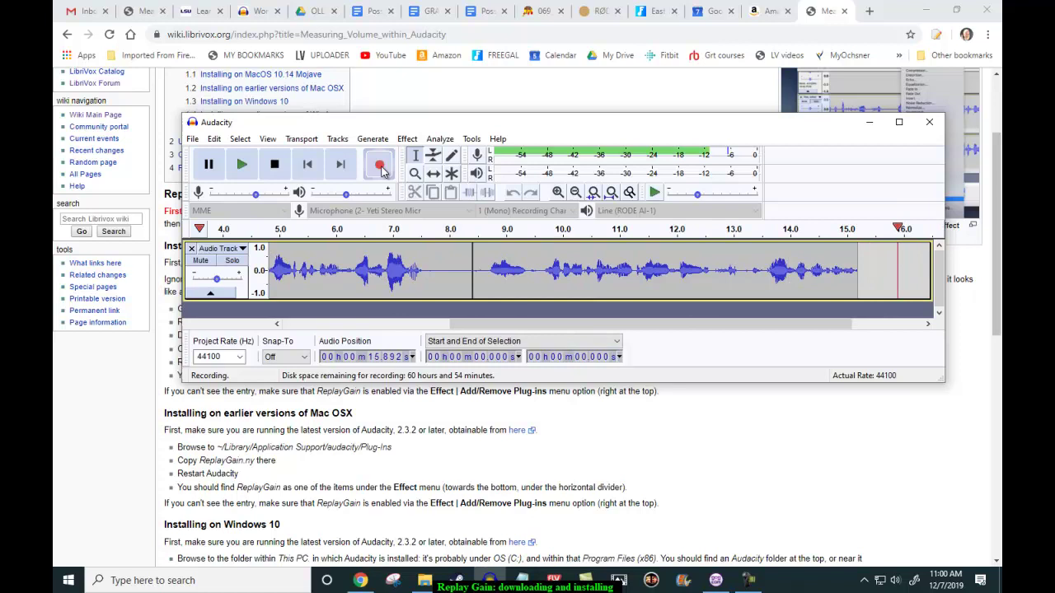
pyautogui.press('space')
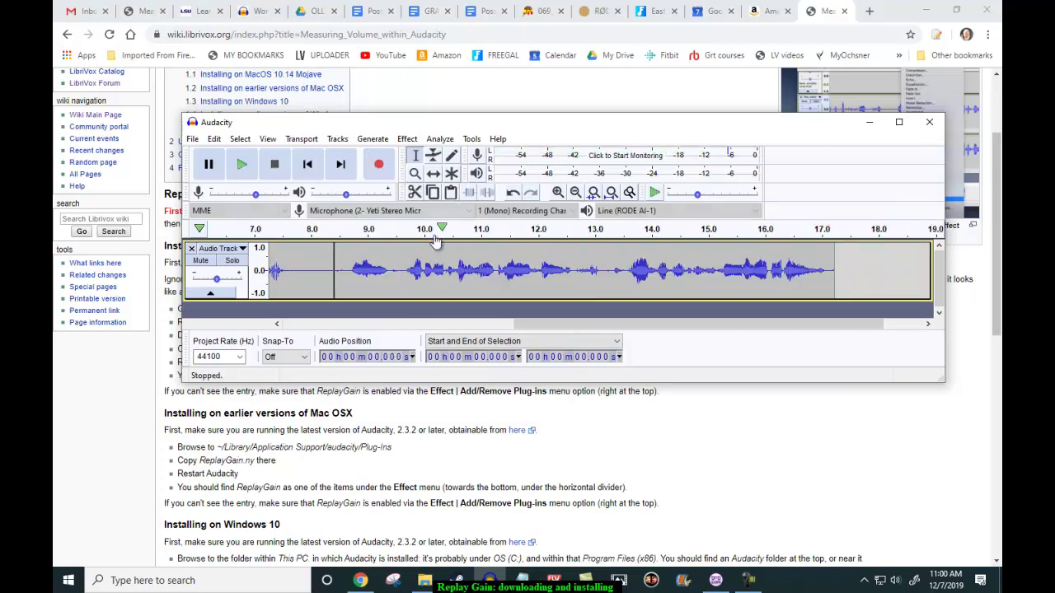
# Select the whole recorded track, zoom to fit it, and show the Effect menu.
pyautogui.moveTo(342, 282); pyautogui.dragTo(828, 287)
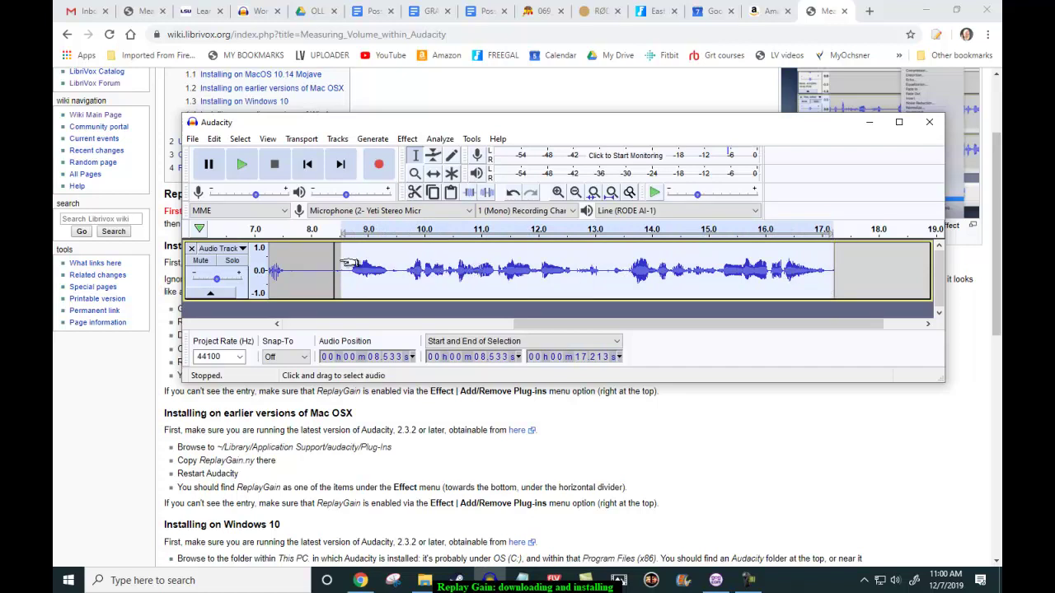
pyautogui.click(241, 297)
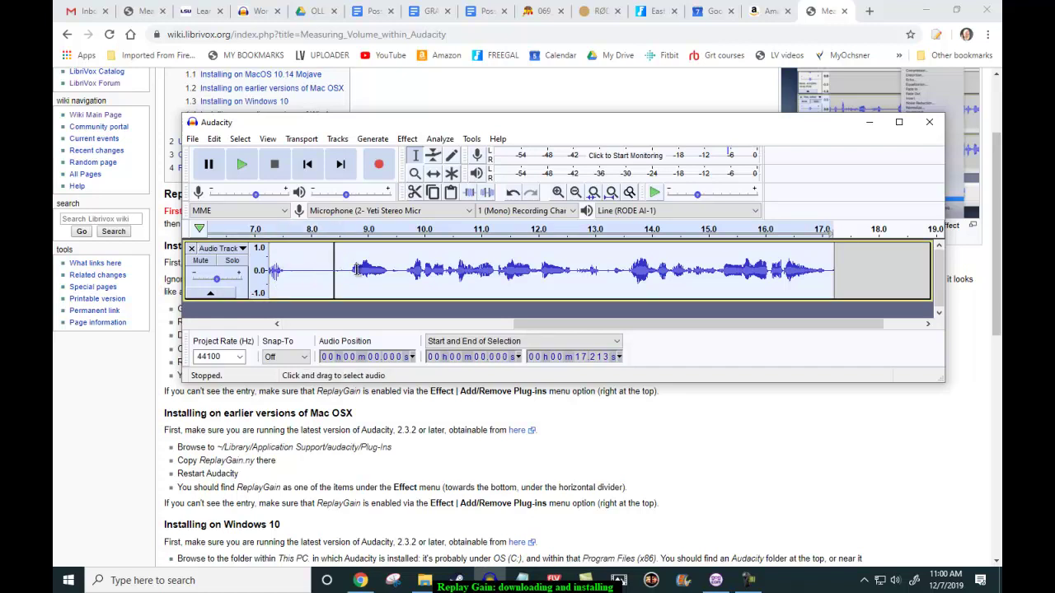
pyautogui.hotkey('ctrl', '3')
pyautogui.hotkey('ctrl', '3')
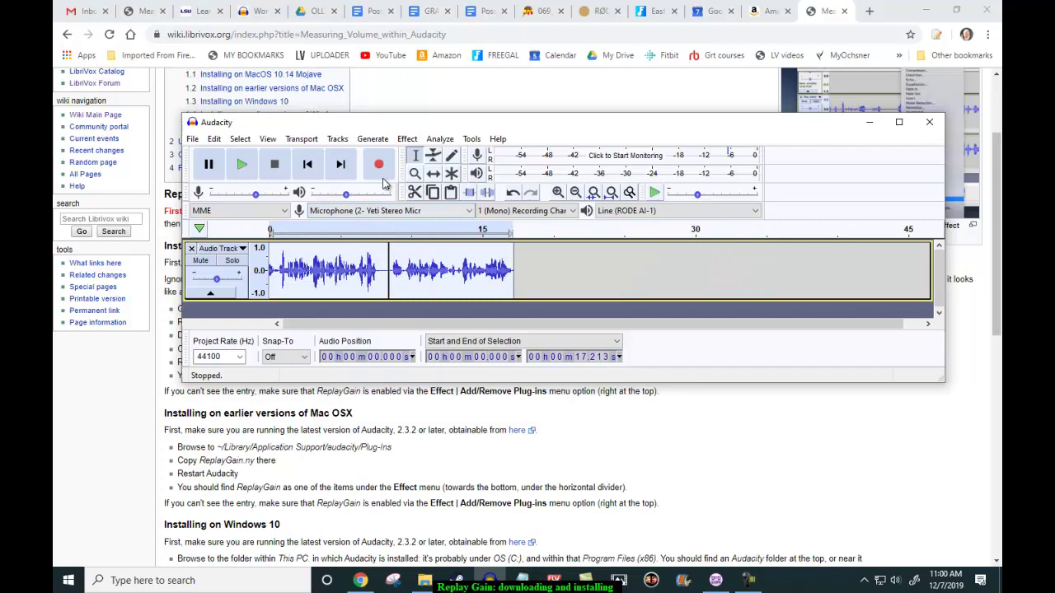
pyautogui.click(406, 139)
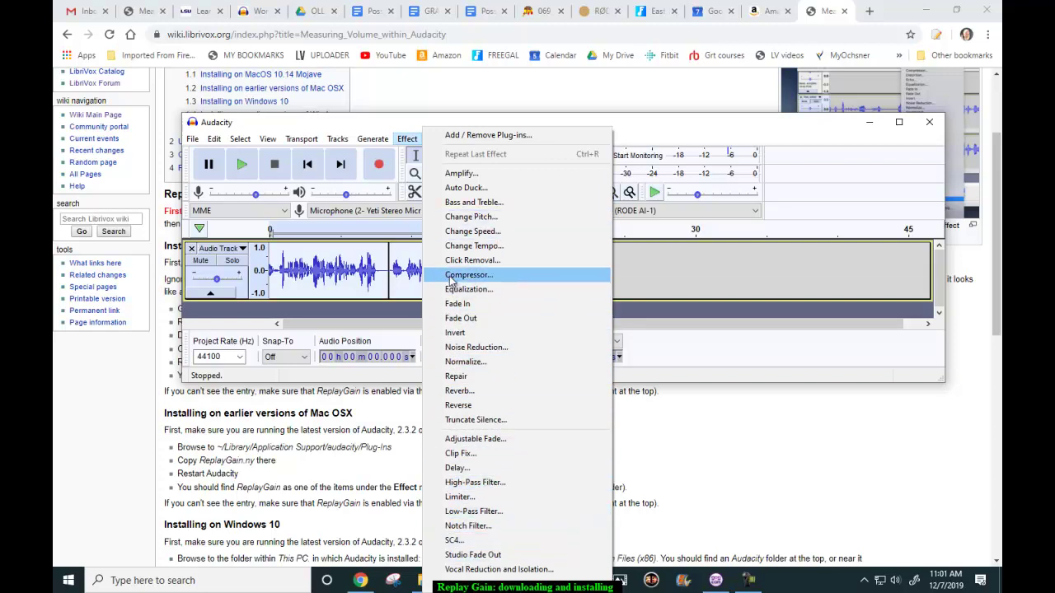
# Enable the ReplayGain plug-in in Add / Remove Plug-ins and confirm with OK.
pyautogui.click(484, 136)
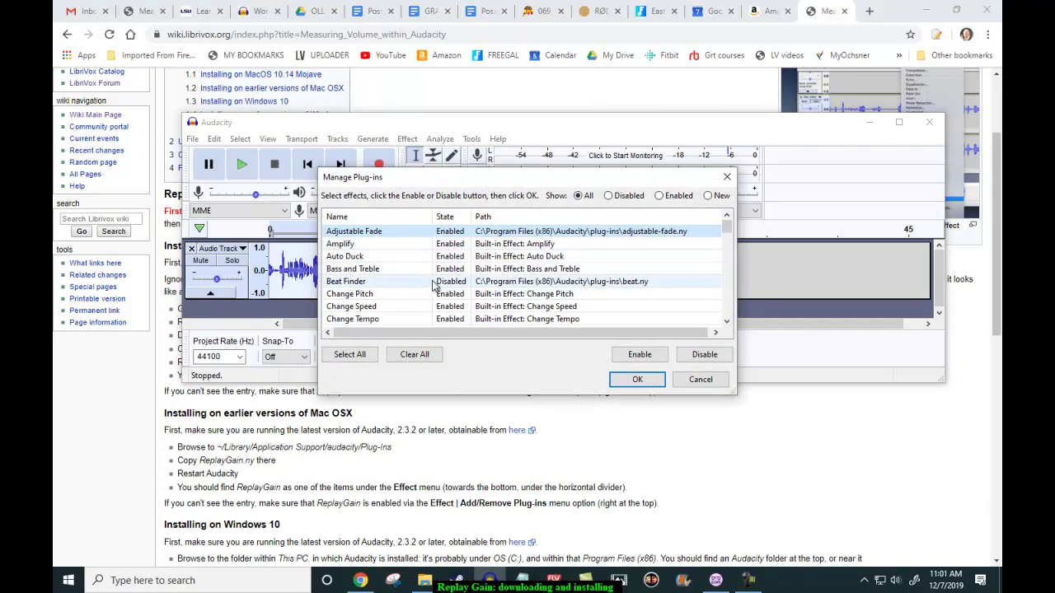
pyautogui.scroll(-6, 433, 284)
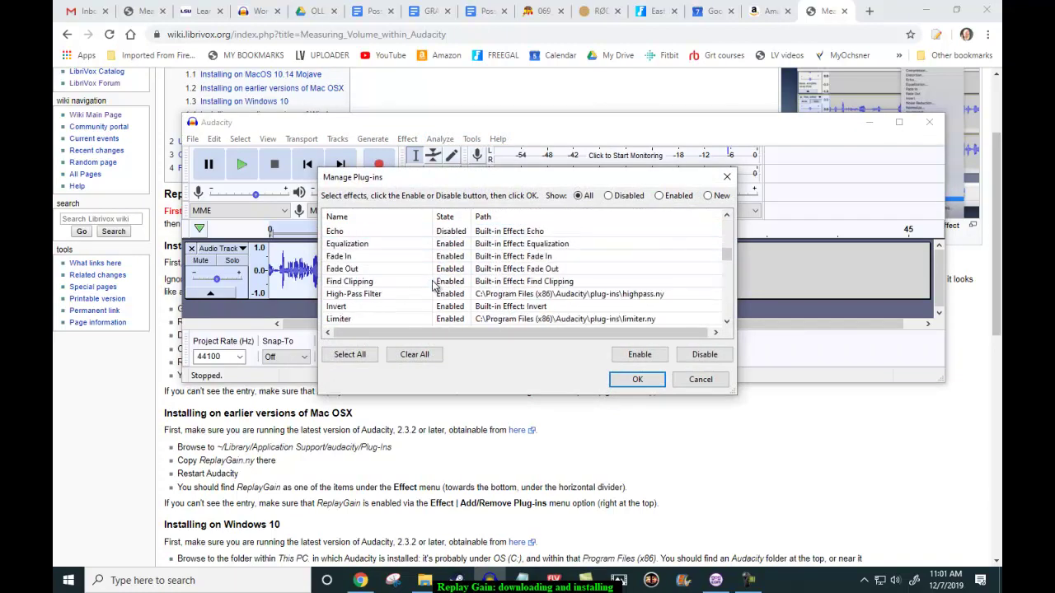
pyautogui.scroll(-2, 433, 285)
pyautogui.scroll(-4, 433, 284)
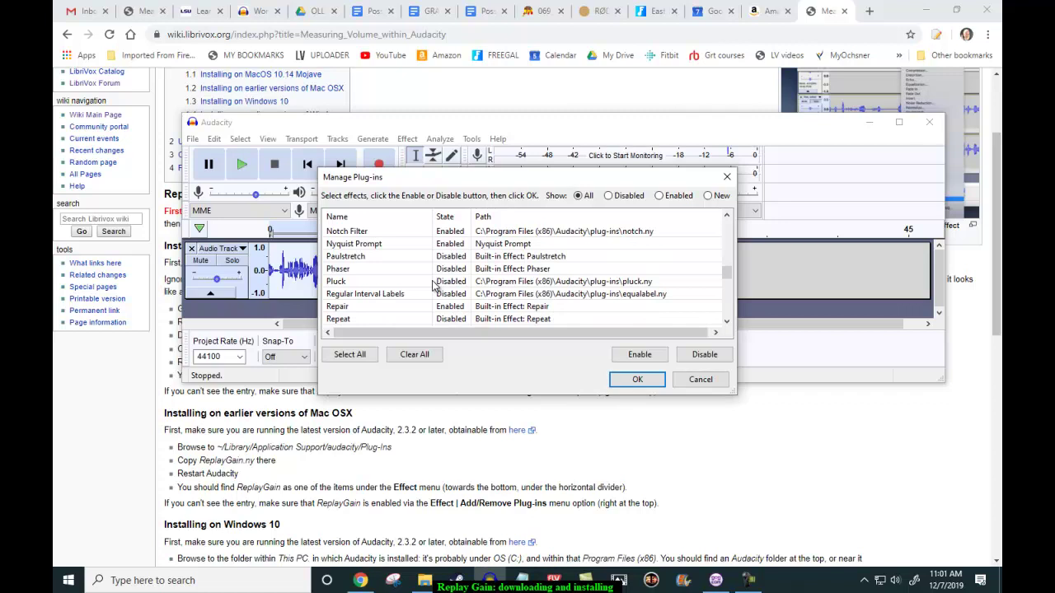
pyautogui.scroll(-1, 432, 285)
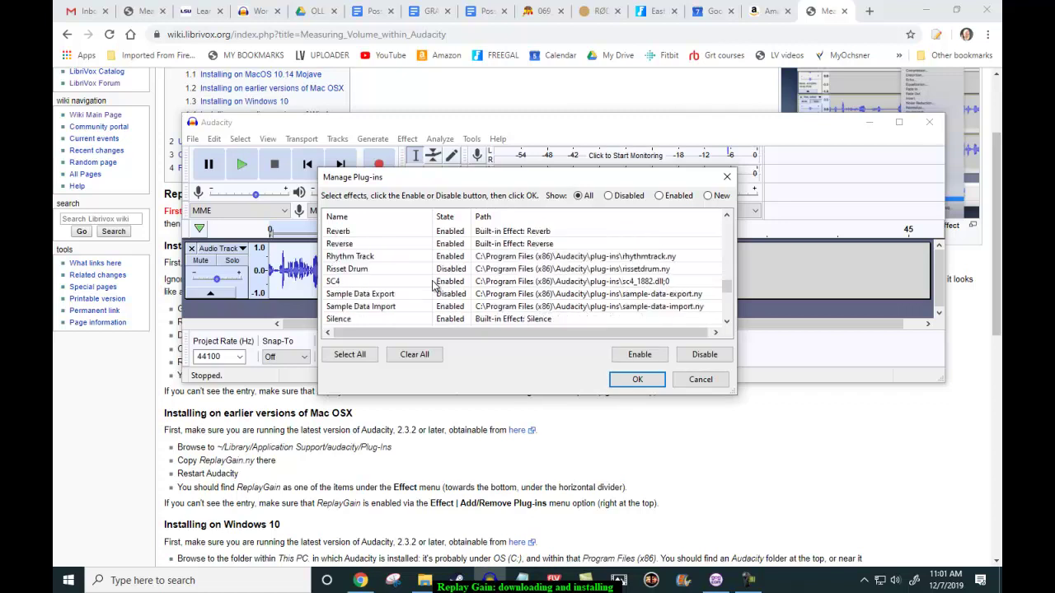
pyautogui.scroll(1, 433, 285)
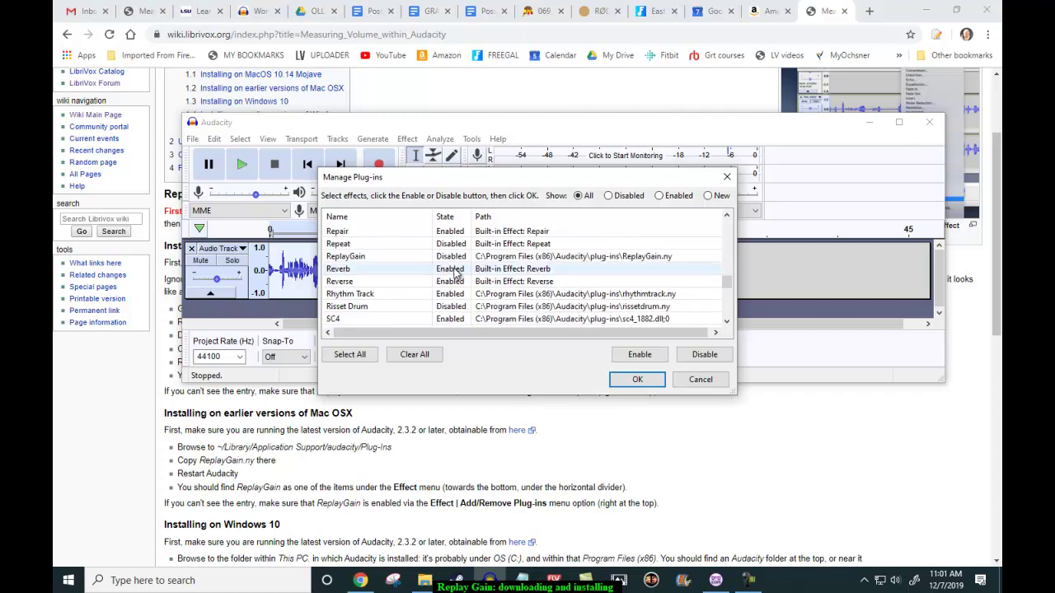
pyautogui.click(457, 260)
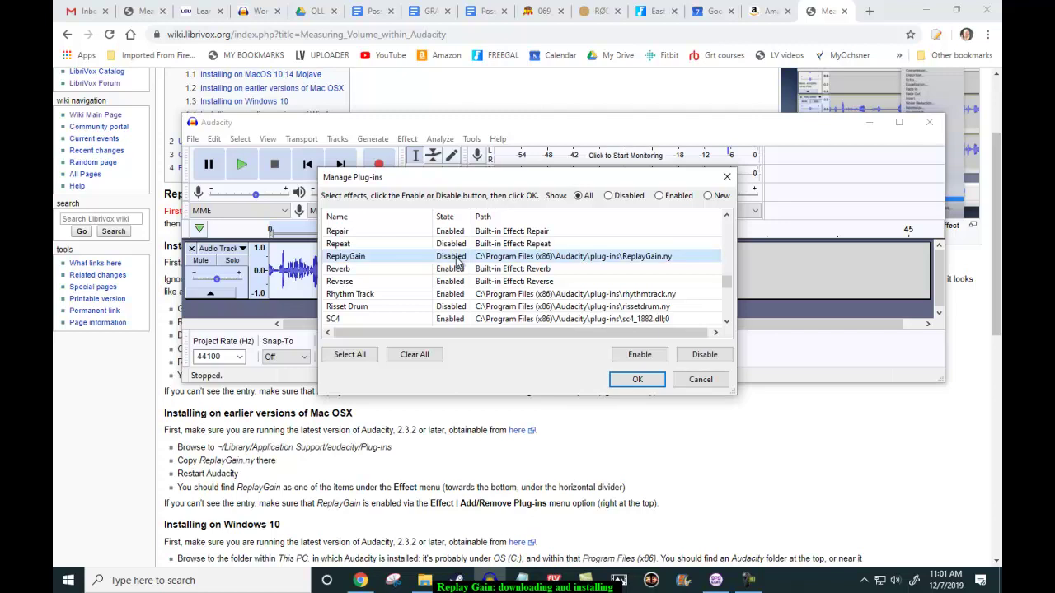
pyautogui.click(711, 363)
pyautogui.click(642, 356)
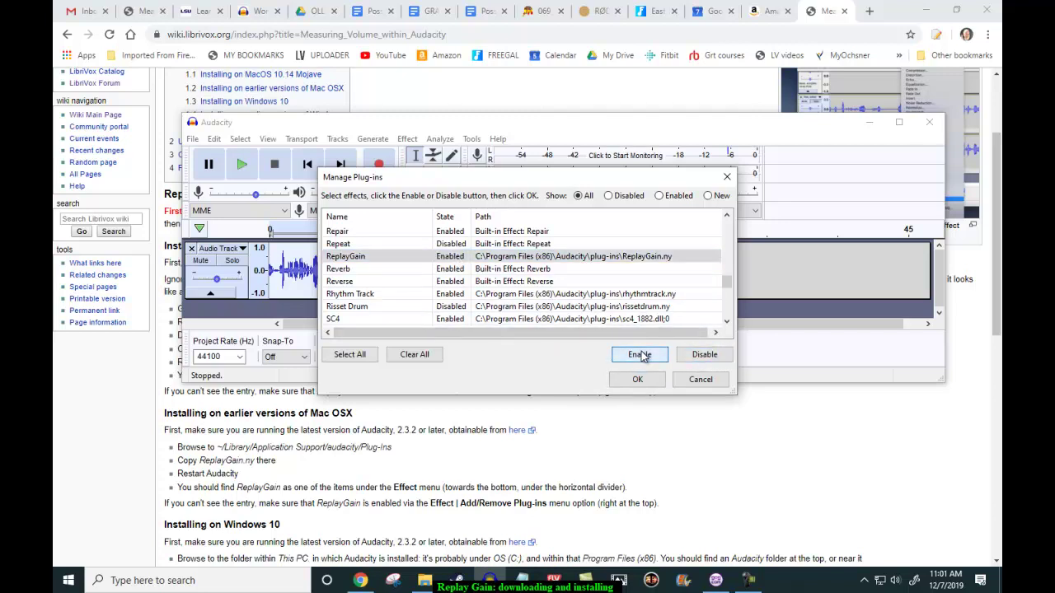
pyautogui.click(637, 379)
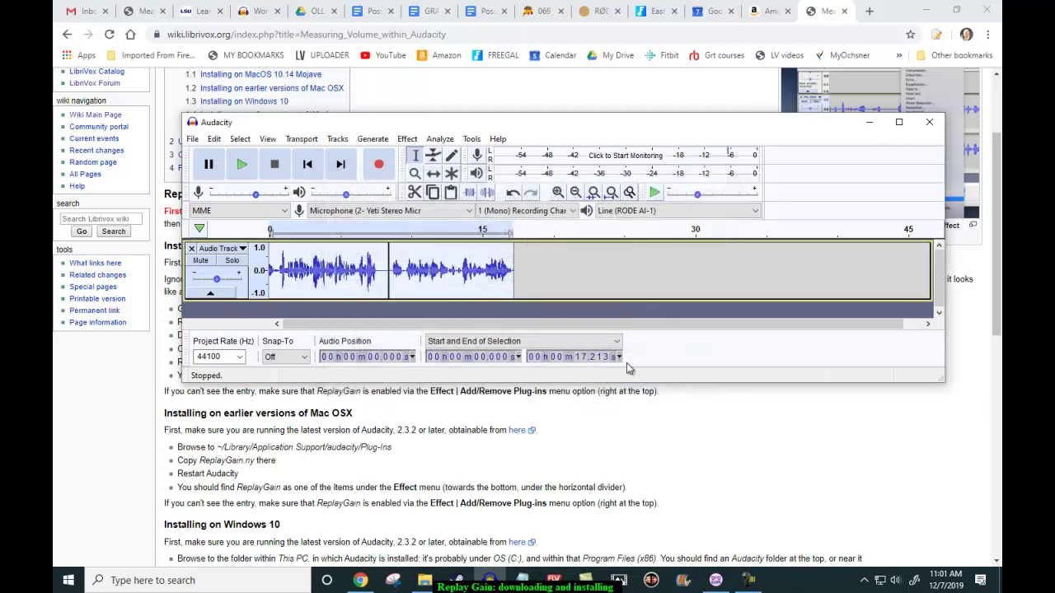
# Run ReplayGain in Analyze mode on the track, which reports a -0.4 dB level.
pyautogui.click(407, 139)
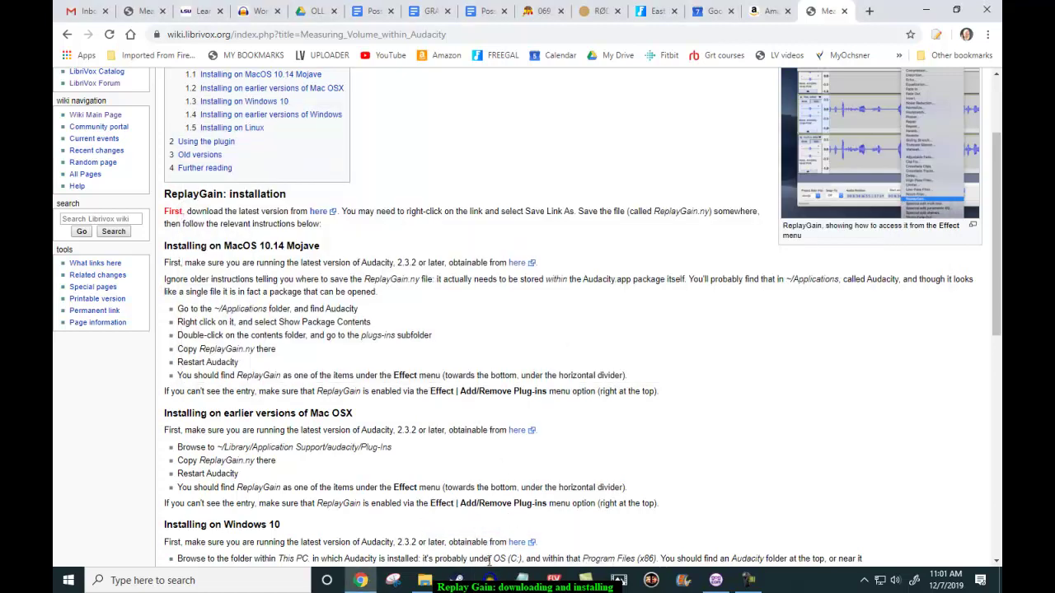
pyautogui.click(488, 582)
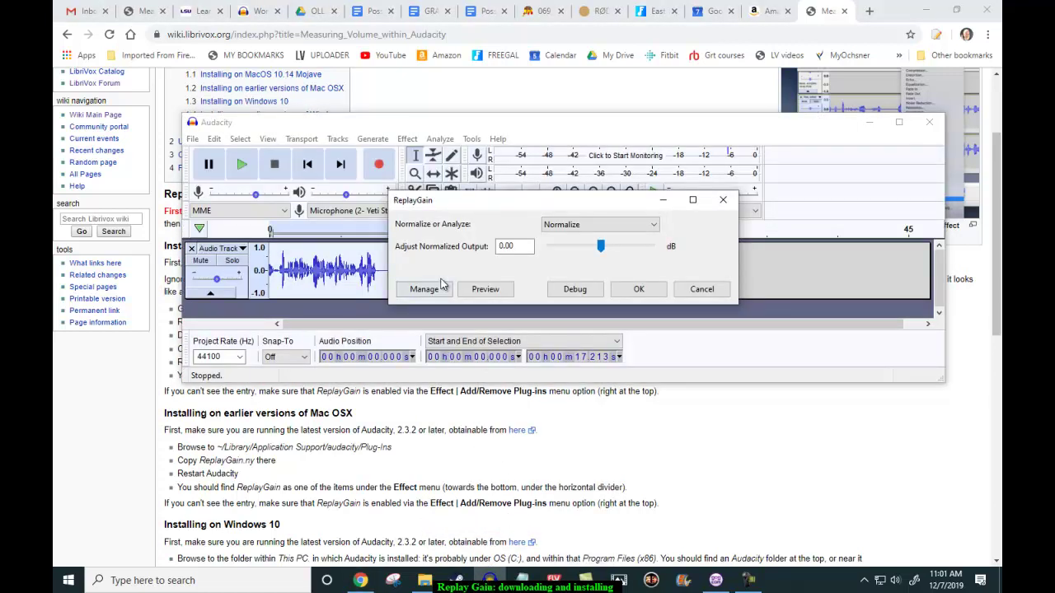
pyautogui.click(655, 226)
pyautogui.click(651, 226)
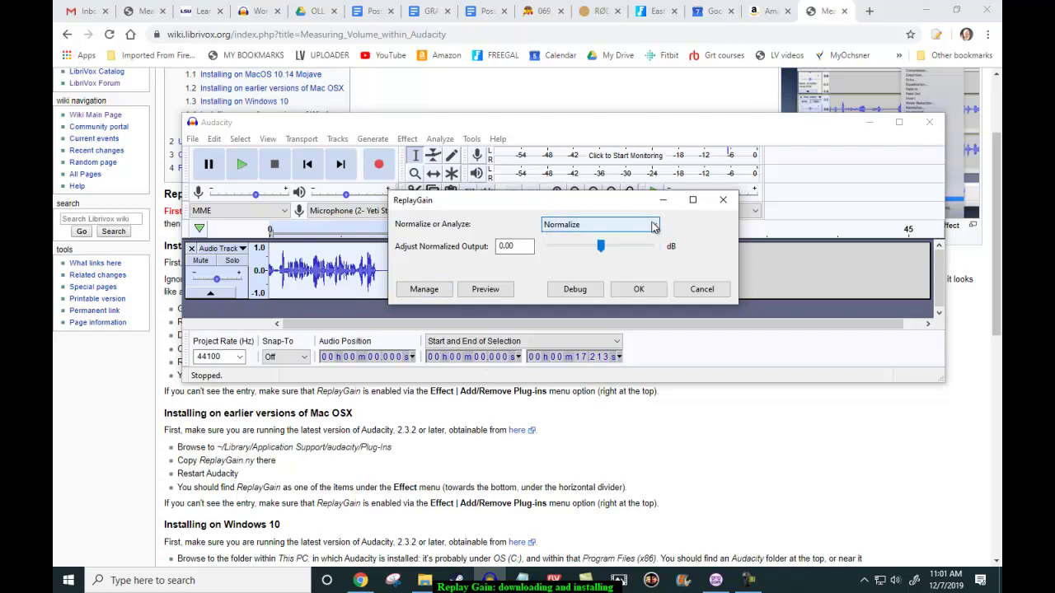
pyautogui.click(651, 226)
pyautogui.click(636, 248)
pyautogui.click(640, 288)
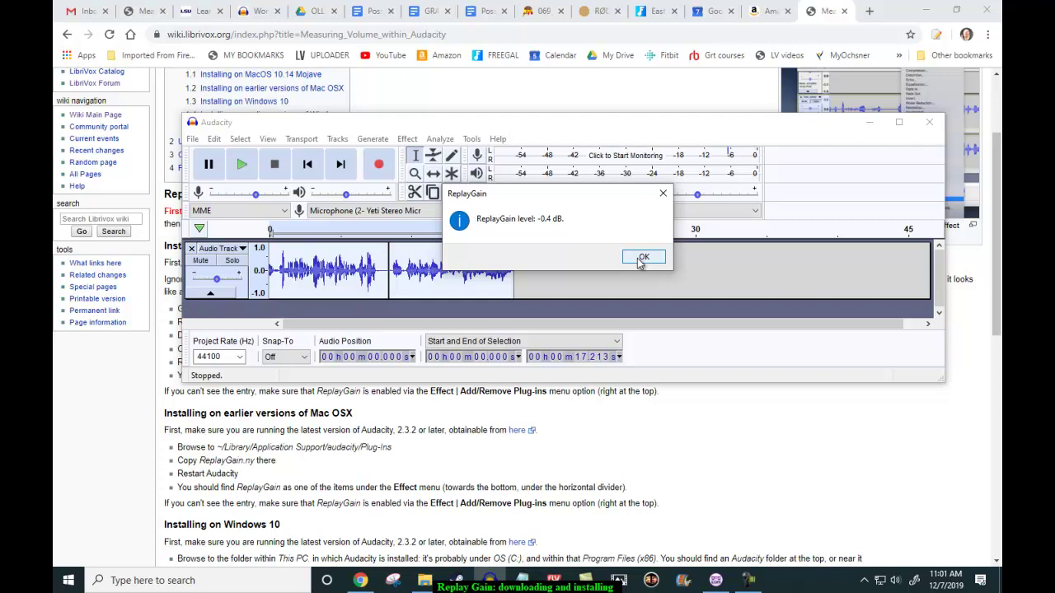
pyautogui.click(640, 258)
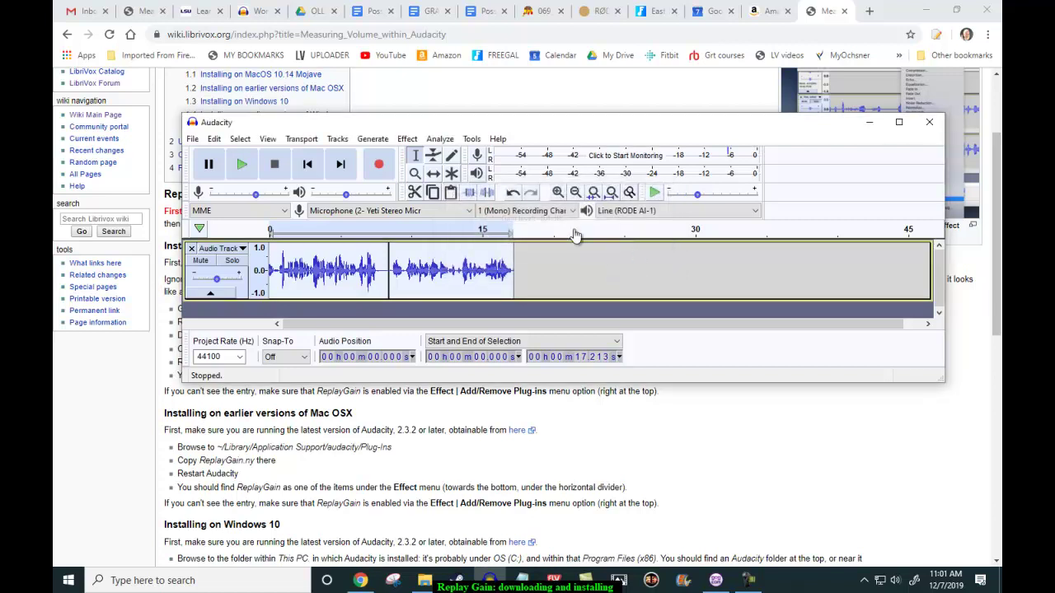
# Apply ReplayGain in Normalize mode to the 17-second voice track.
pyautogui.click(408, 141)
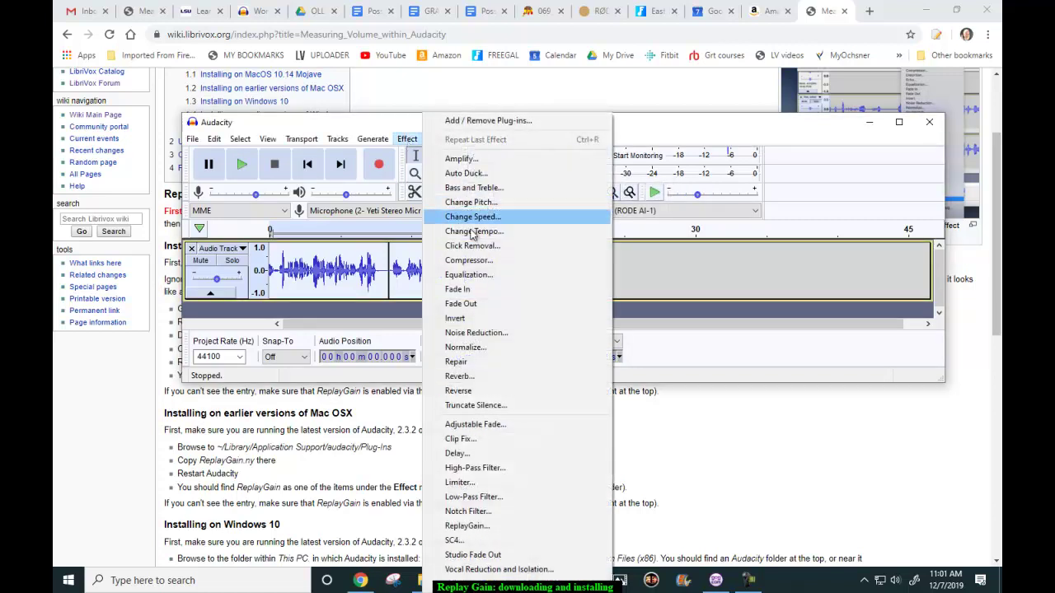
pyautogui.click(511, 534)
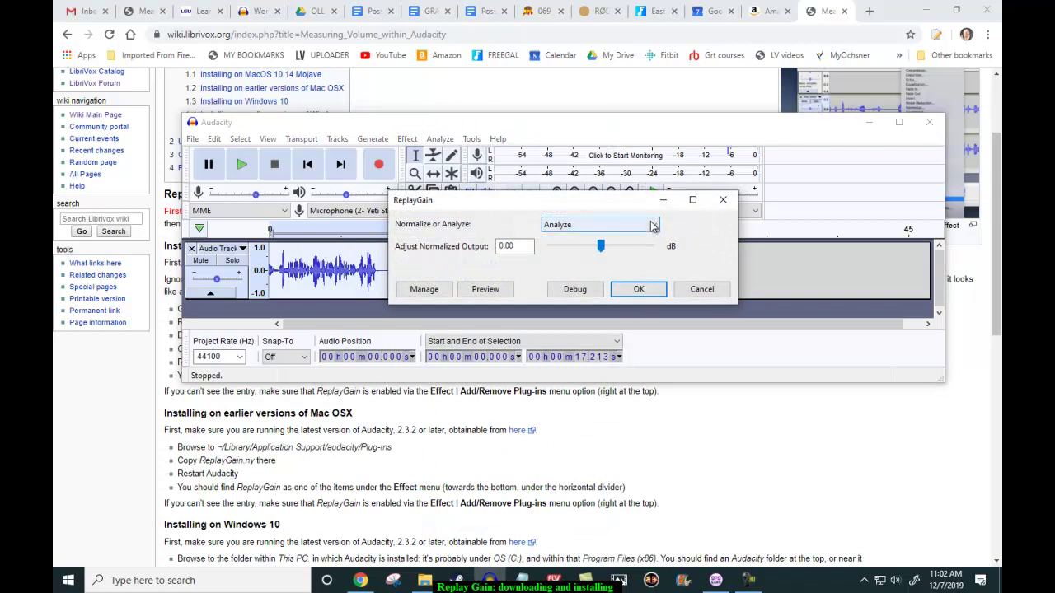
pyautogui.click(625, 225)
pyautogui.click(625, 238)
pyautogui.click(640, 288)
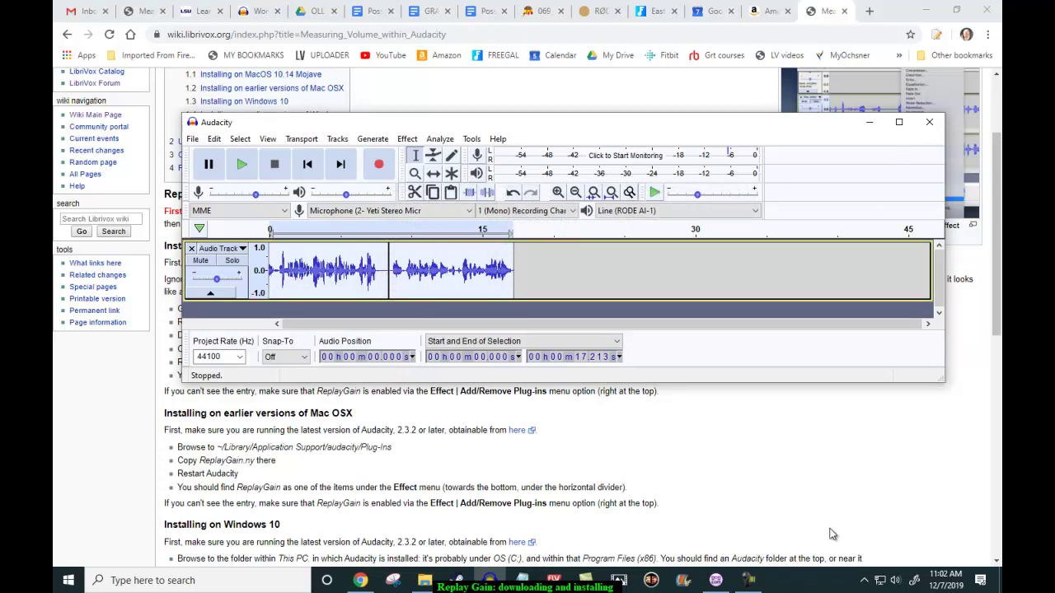
pyautogui.click(749, 581)
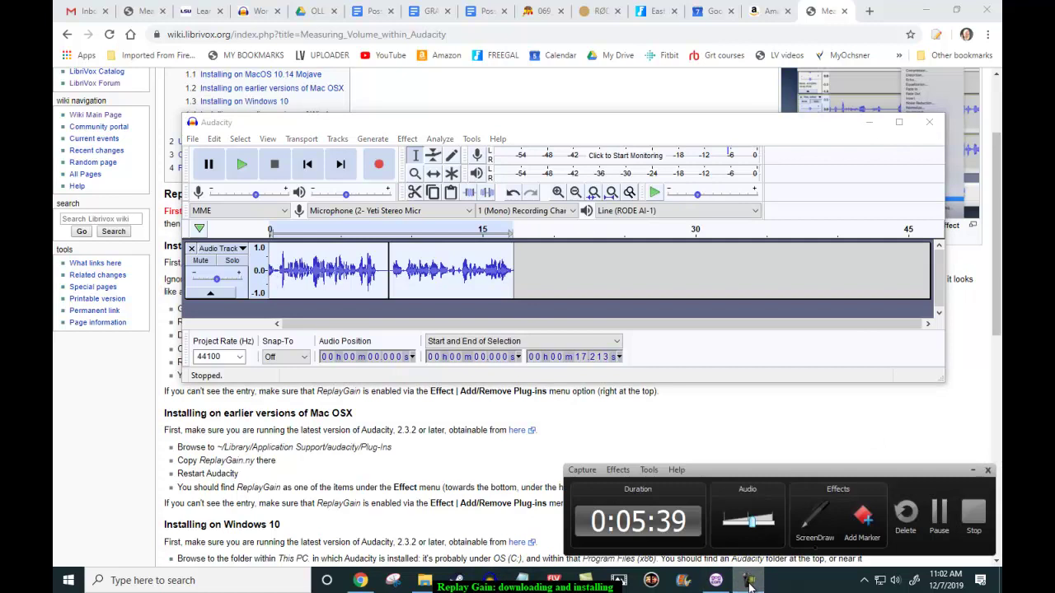